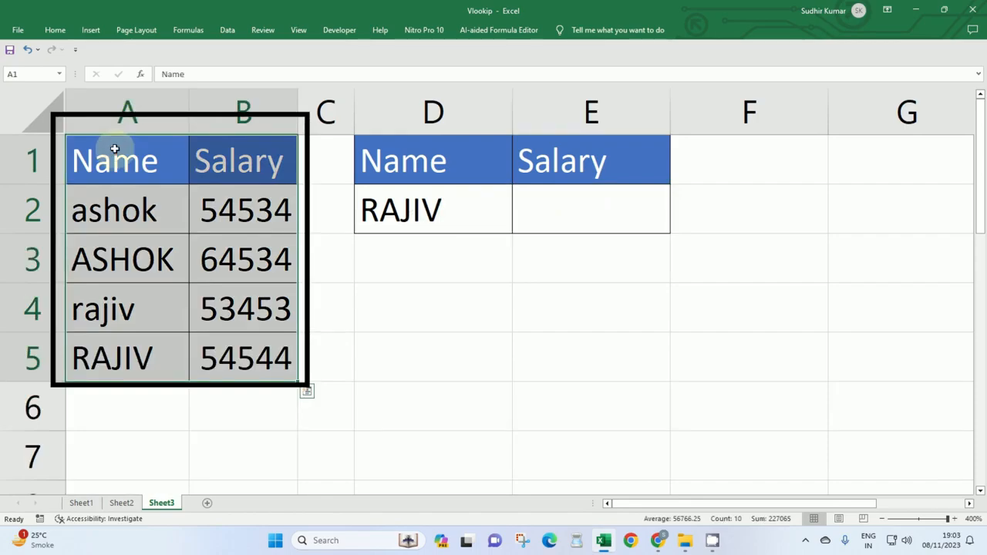
Examine the Name and Salary table in A1:B5, comparing the lowercase and uppercase spellings of each name.
left_click_drag(114, 152, 239, 357)
left_click(137, 167)
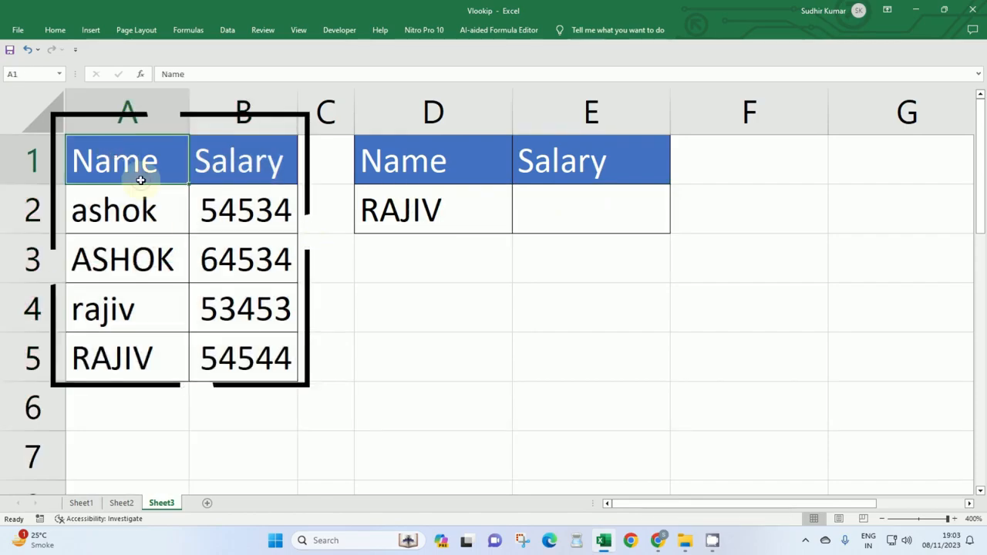
left_click(135, 210)
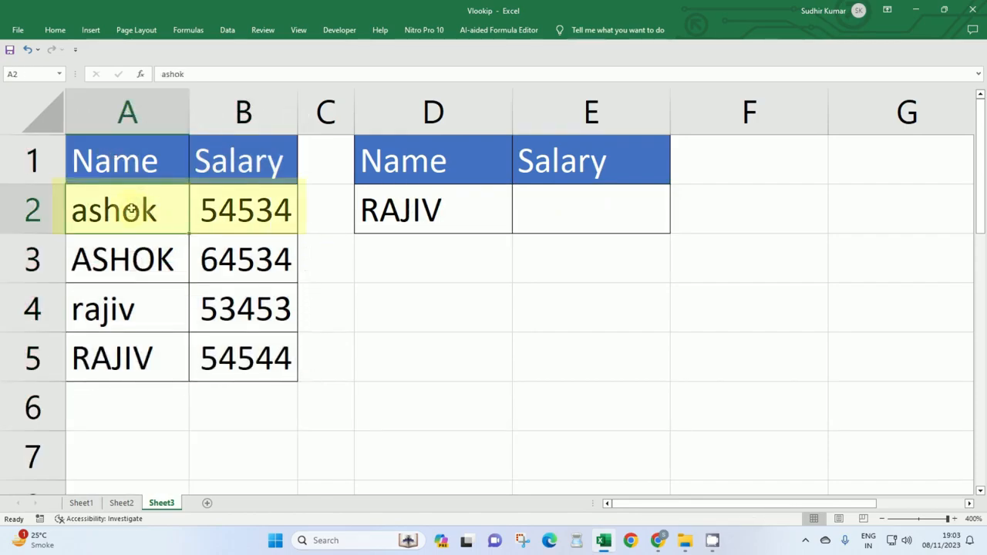
left_click(148, 257)
left_click_drag(154, 205, 232, 266)
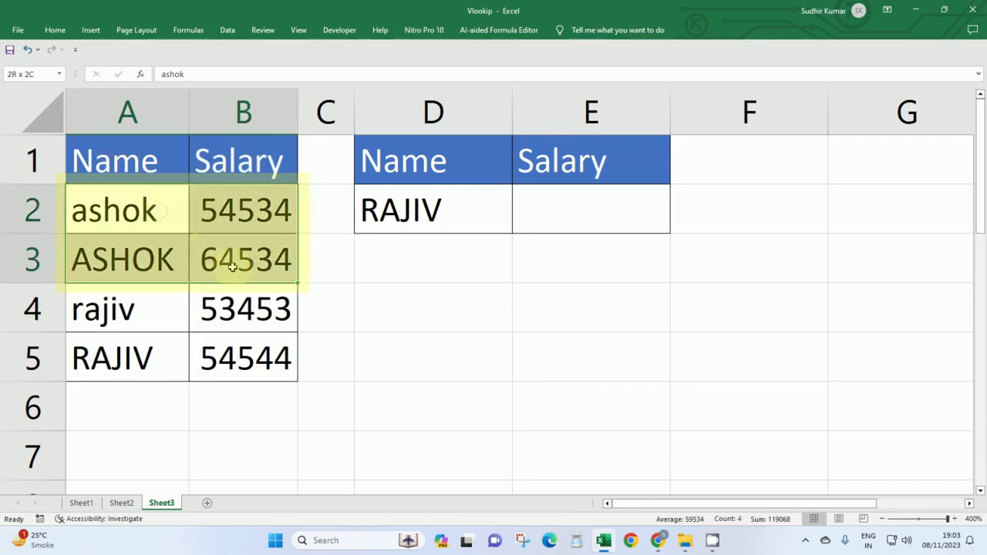
left_click_drag(150, 308, 150, 356)
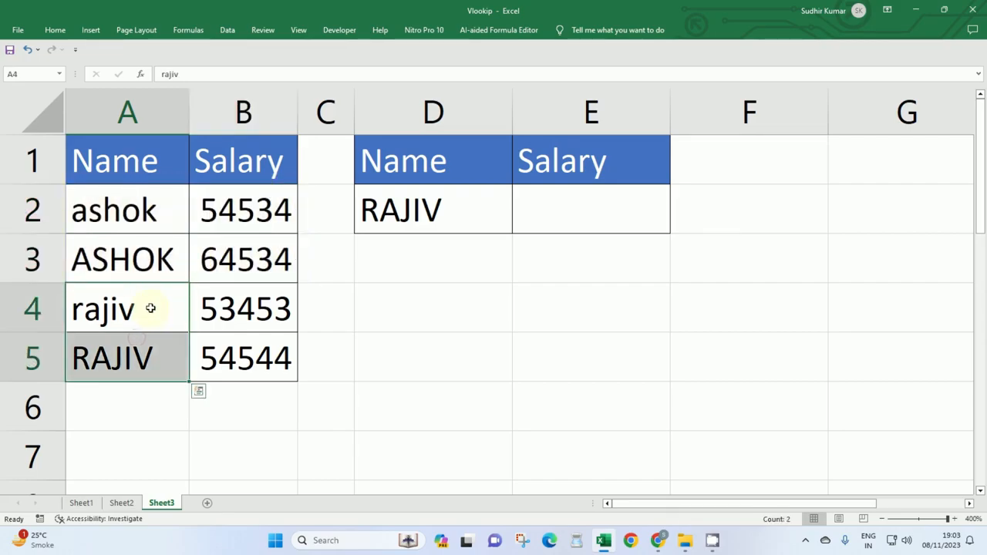
left_click(162, 302)
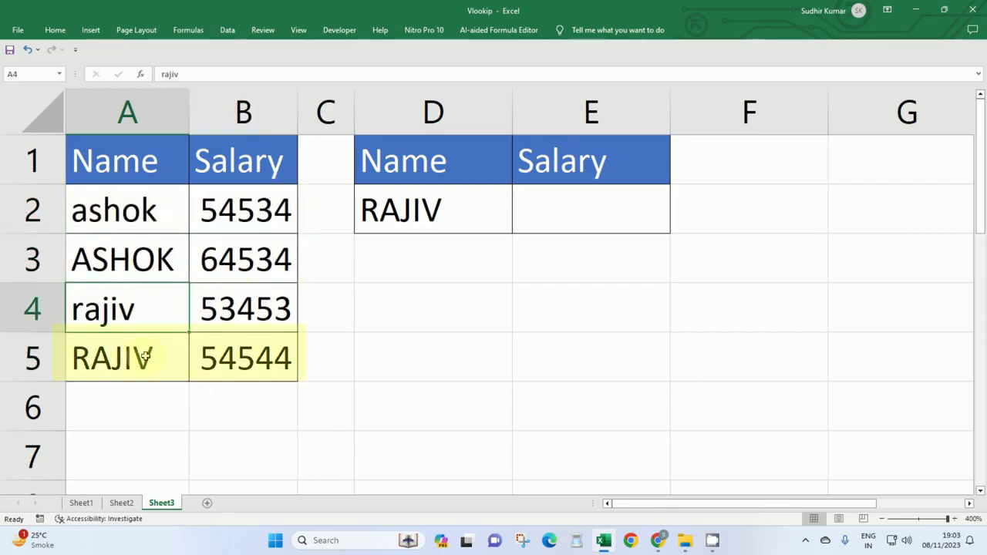
left_click(168, 354)
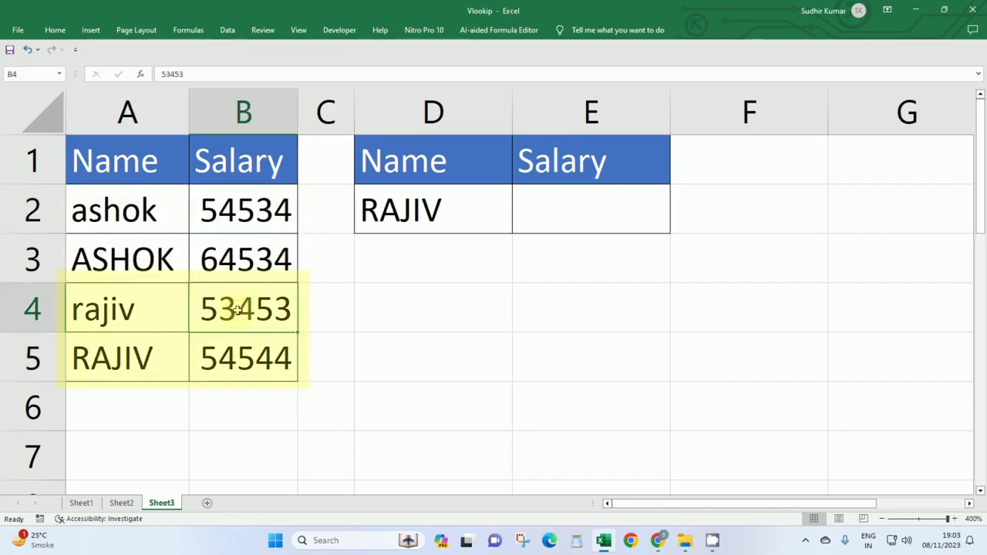
left_click_drag(146, 308, 224, 331)
left_click(239, 209)
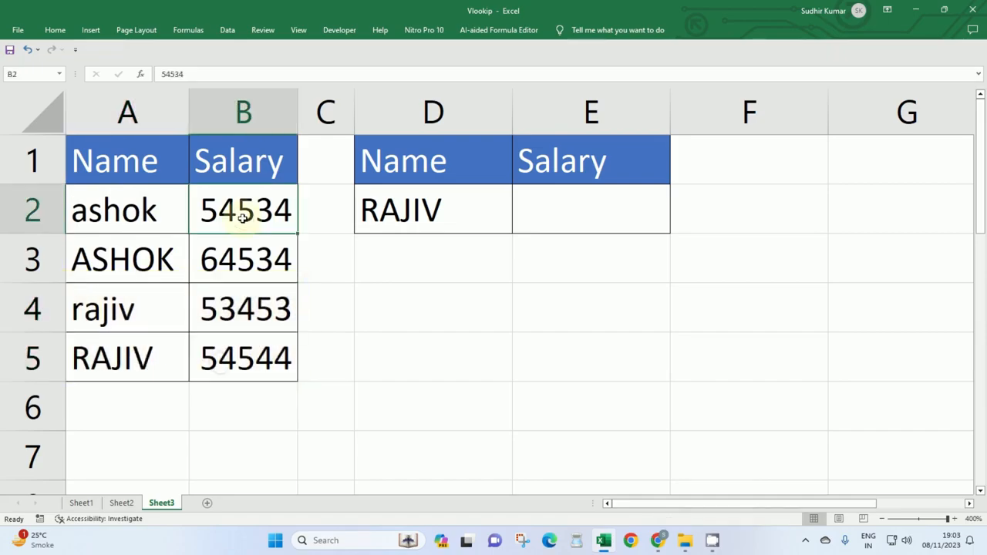
Enter the lowercase name from A2 in D2 and the salary 54534 in E2.
left_click(484, 214)
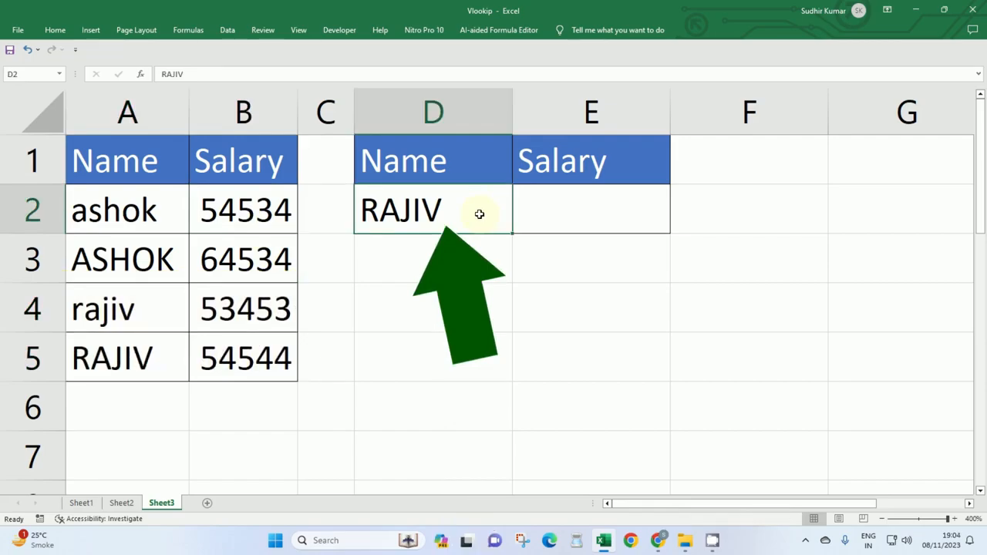
type("ashok")
key("Tab")
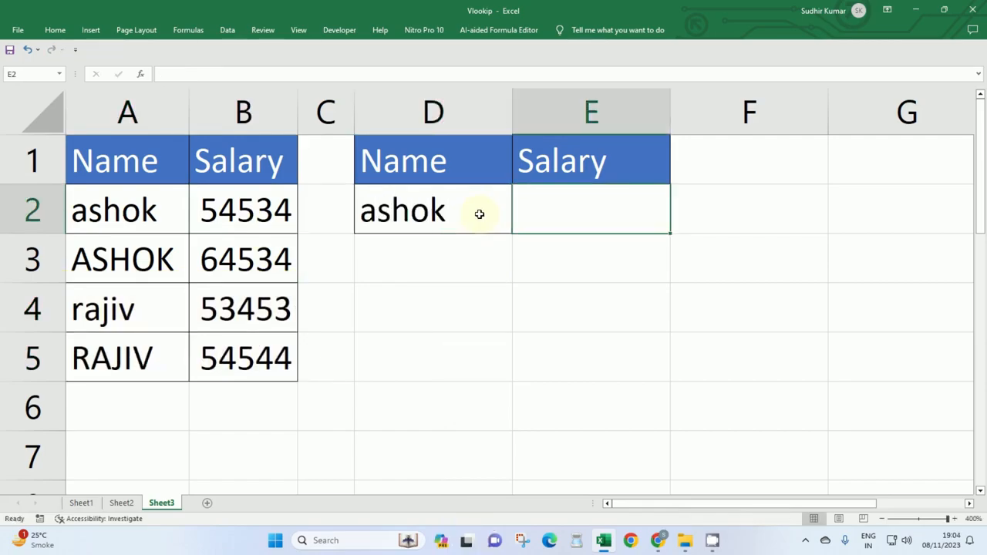
type("54534")
key("Return")
Replace the lookup name in D2 with the all-uppercase spelling used in A3.
left_click(434, 217)
type("A")
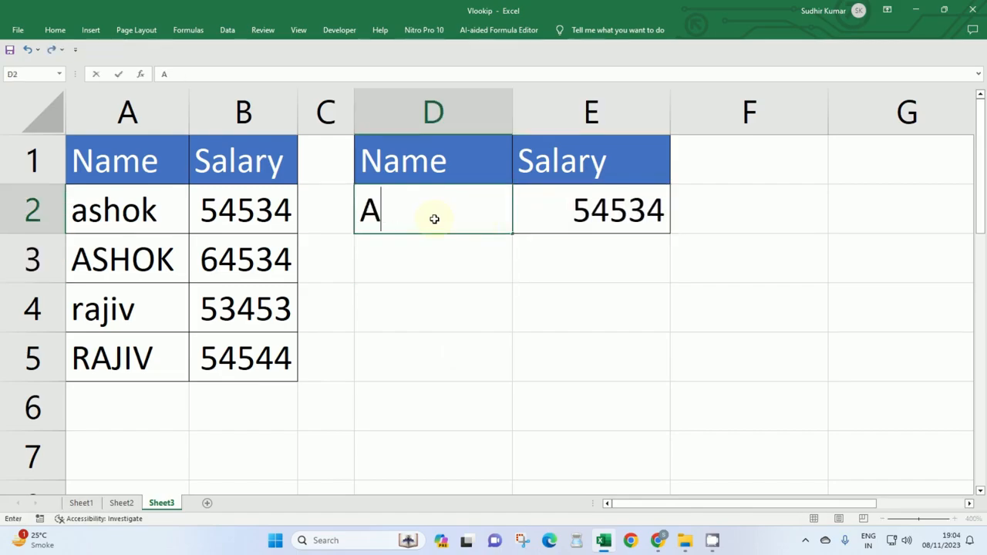
key("BackSpace")
type("ASHOK")
key("Tab")
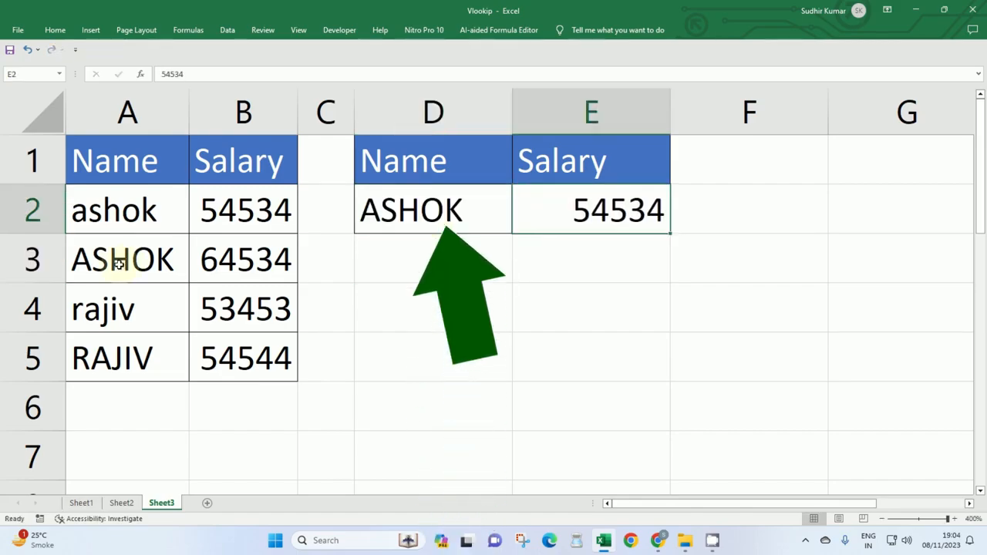
Compare the A3:B3 entry with the lookup table, and clear the salary value from E2.
left_click_drag(128, 257, 209, 263)
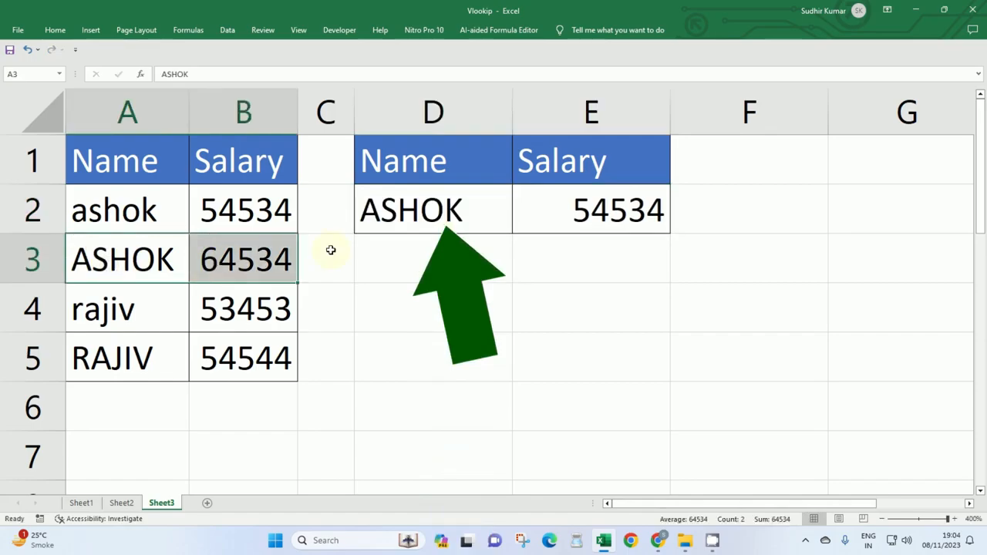
left_click(644, 208)
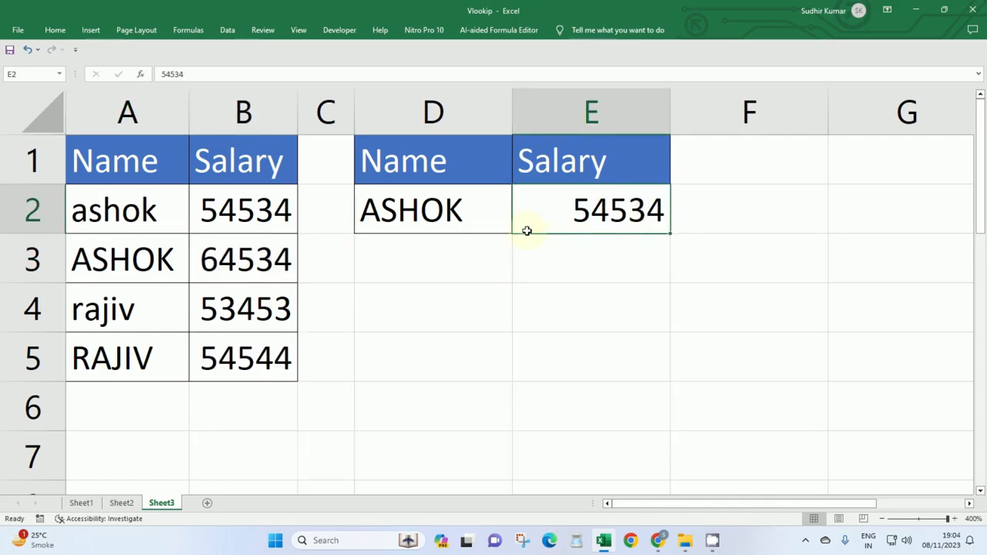
key("Delete")
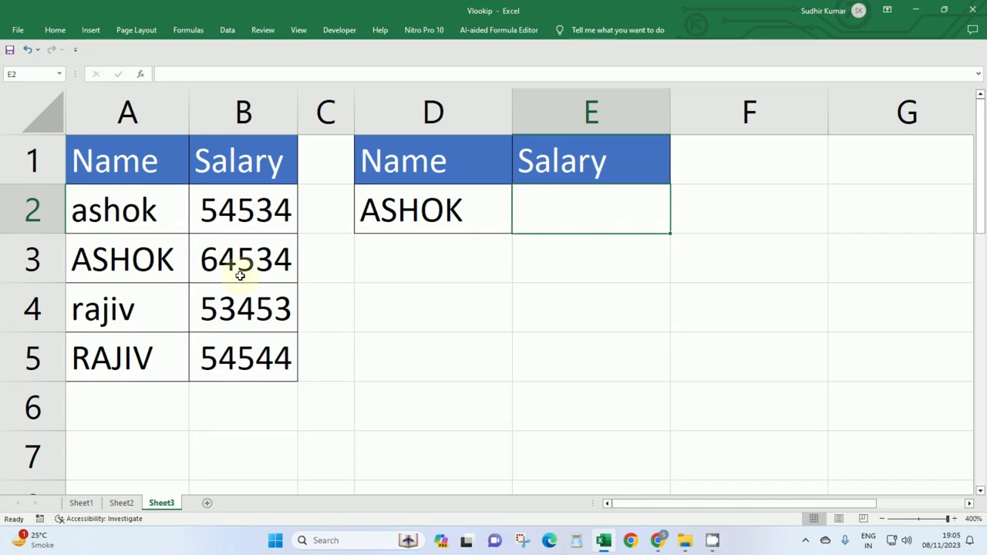
Enter the lowercase name from A2 in D4 and its all-uppercase spelling in D5.
left_click(409, 318)
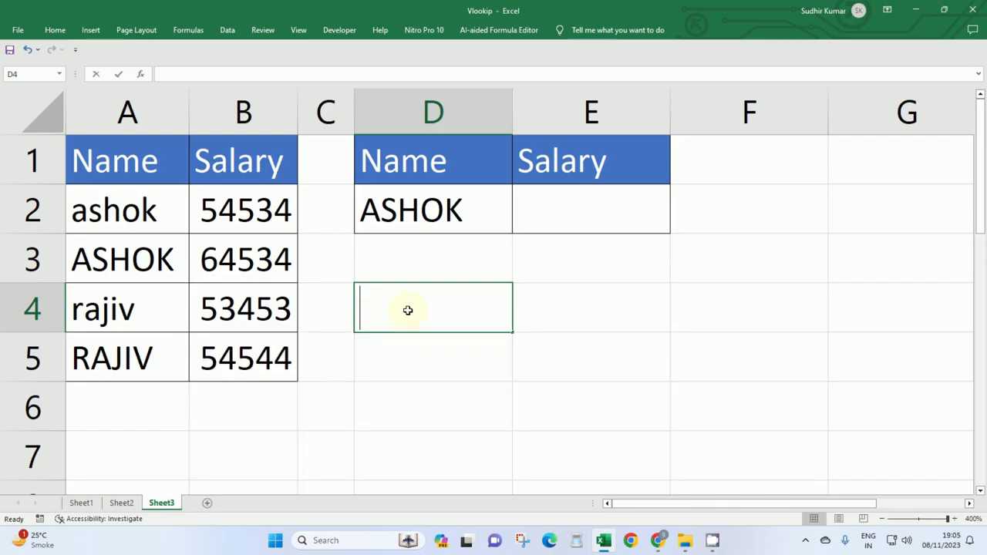
type("ashok")
key("Return")
type("ASHOK")
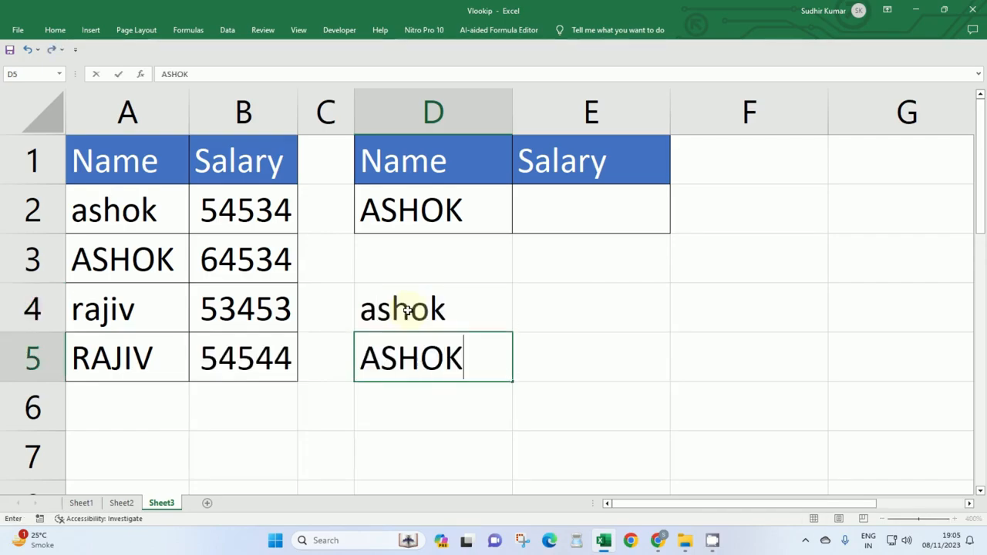
key("Return")
left_click_drag(408, 311, 418, 365)
left_click(439, 301)
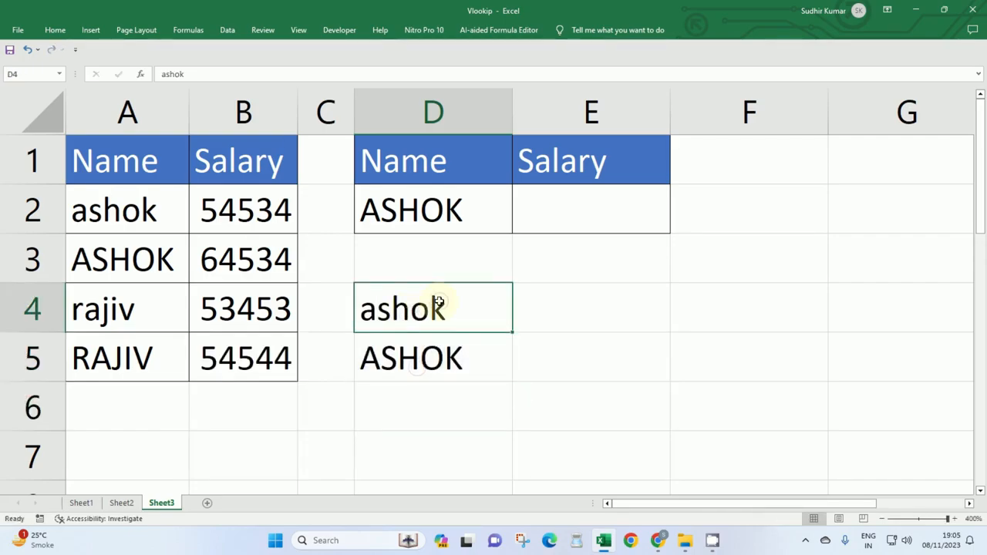
left_click_drag(439, 301, 434, 357)
Compare the texts in D4 and D5 case-sensitively with the formula =EXACT(D4,D5) in E4.
left_click(600, 309)
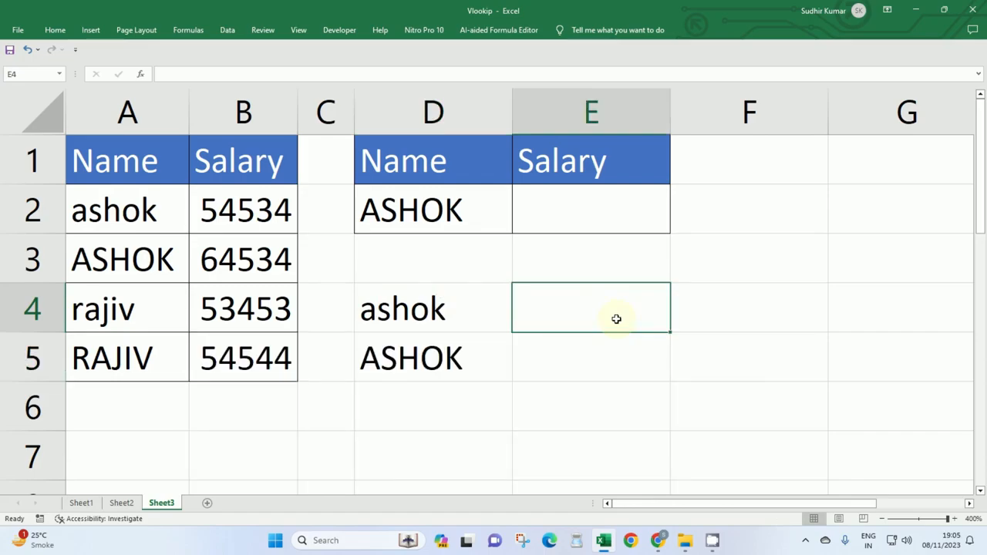
type("=ex")
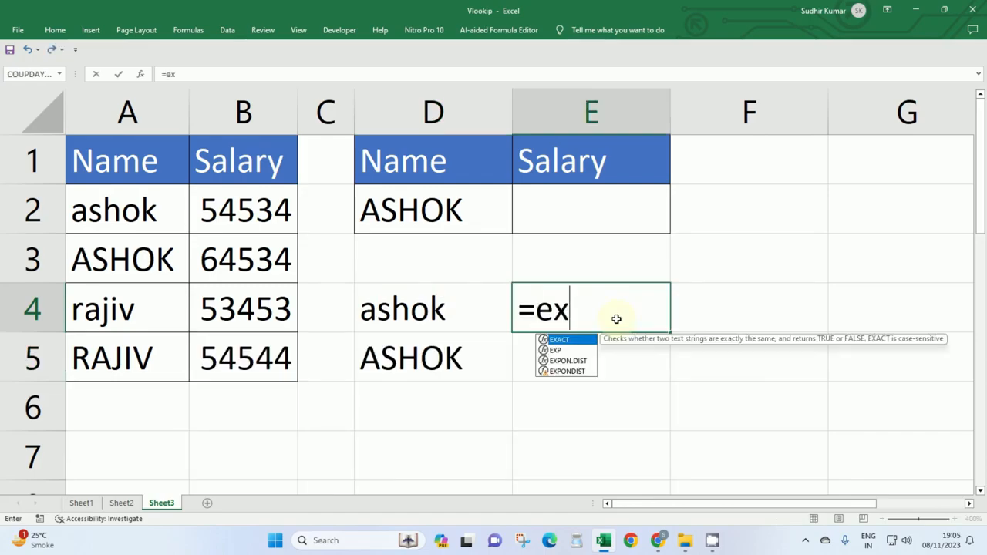
key("Tab")
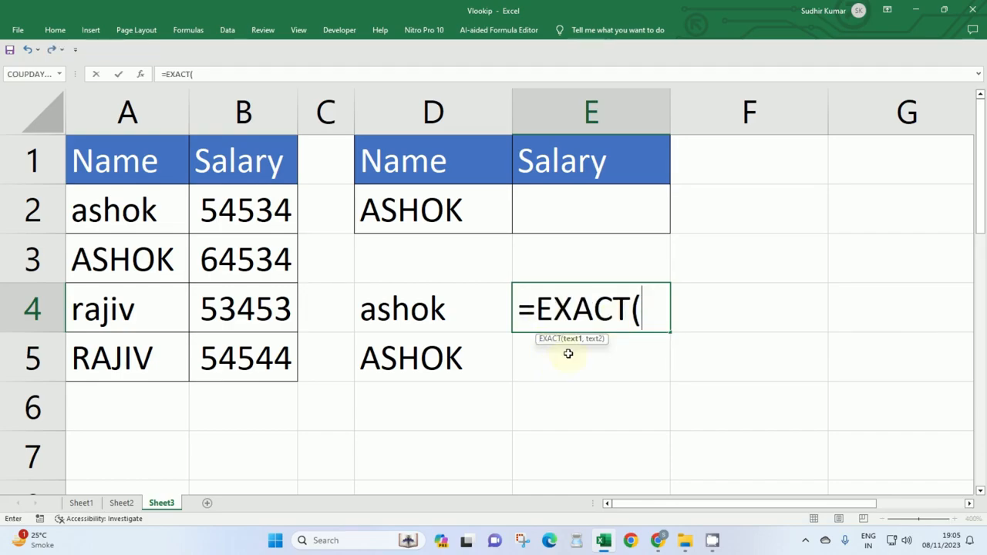
left_click(441, 310)
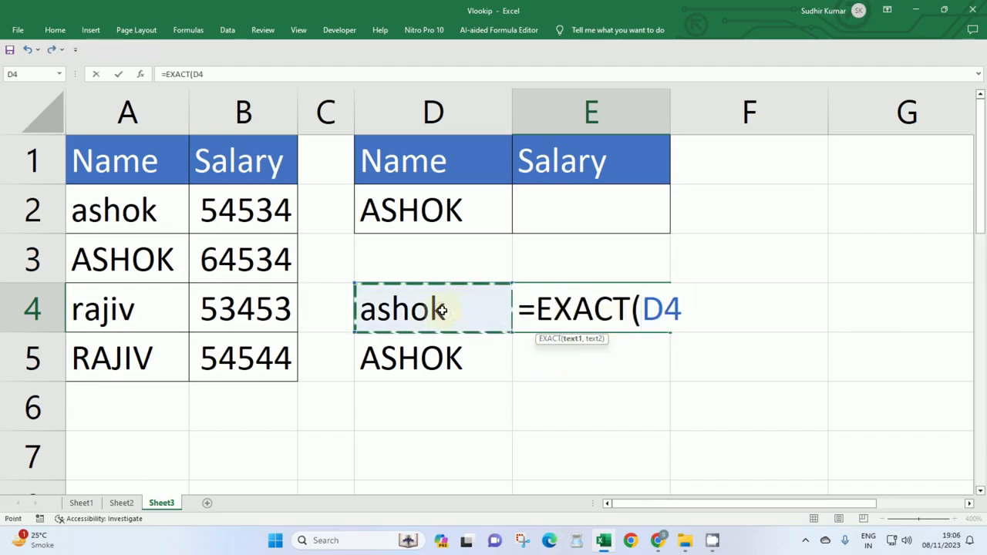
type(",")
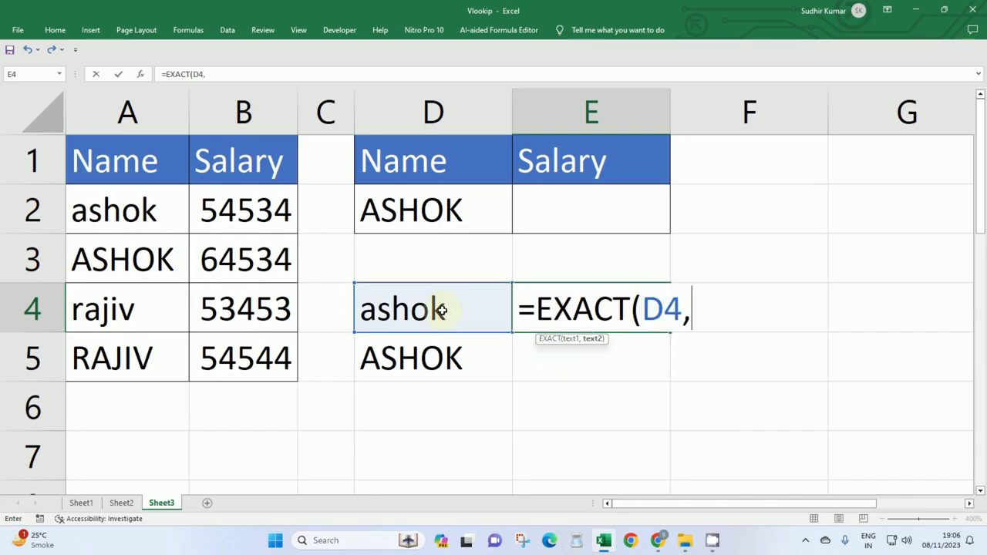
left_click(447, 352)
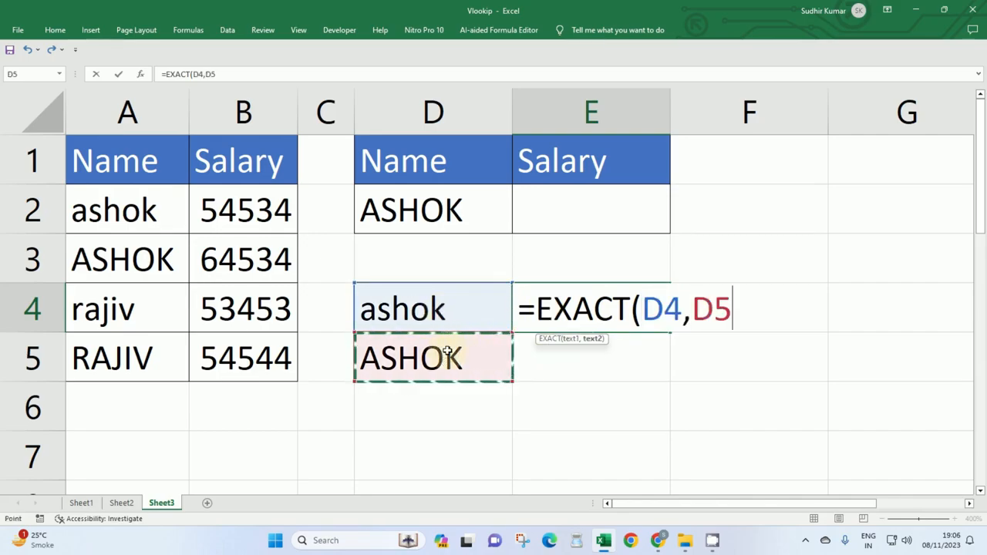
type(")")
key("Return")
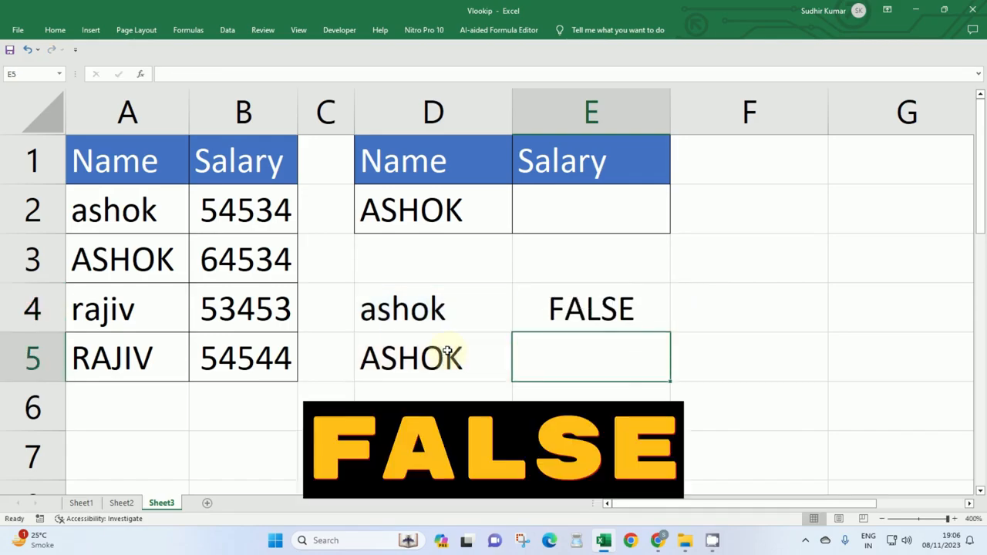
key("Up")
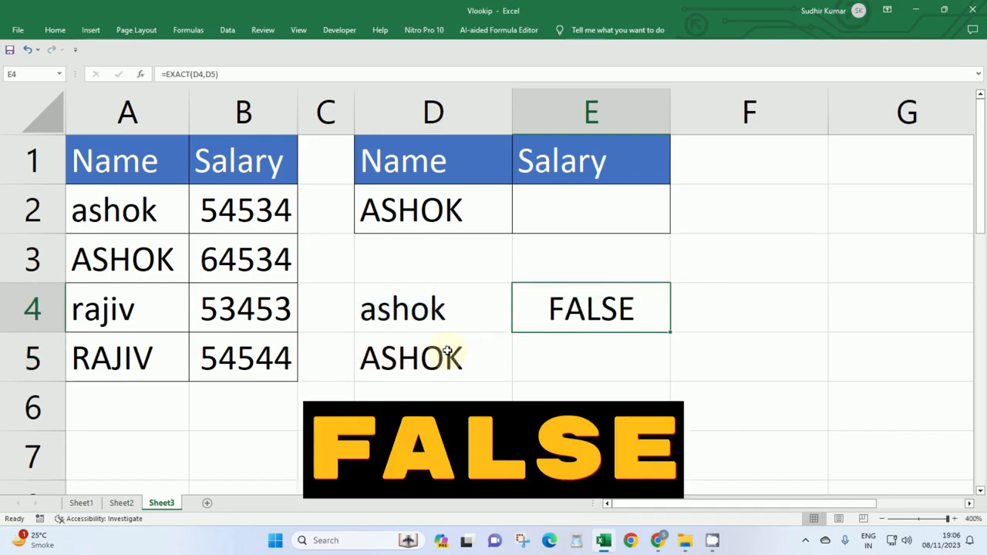
double_click(611, 307)
double_click(535, 329)
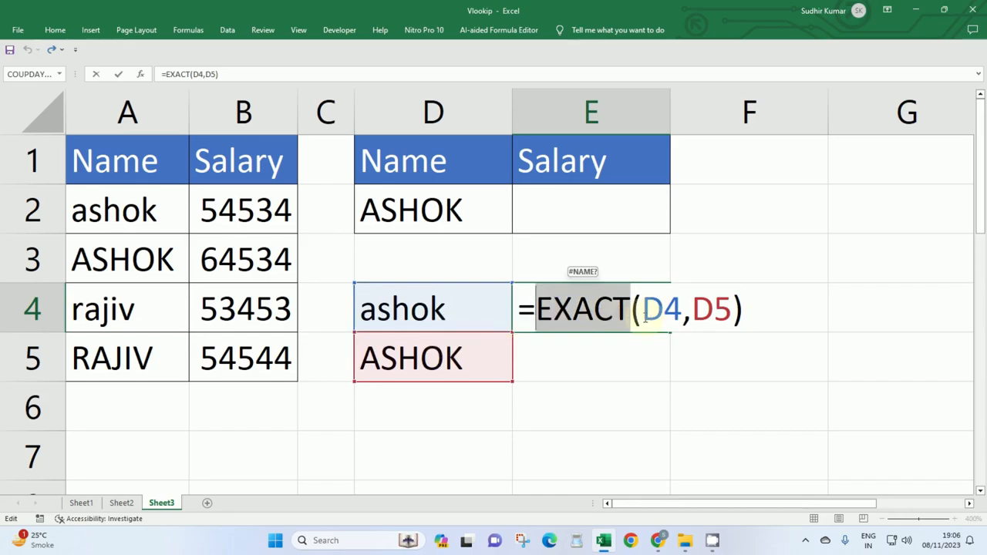
key("Escape")
Change the name in D4 to all uppercase so that it matches D5 exactly.
left_click(482, 315)
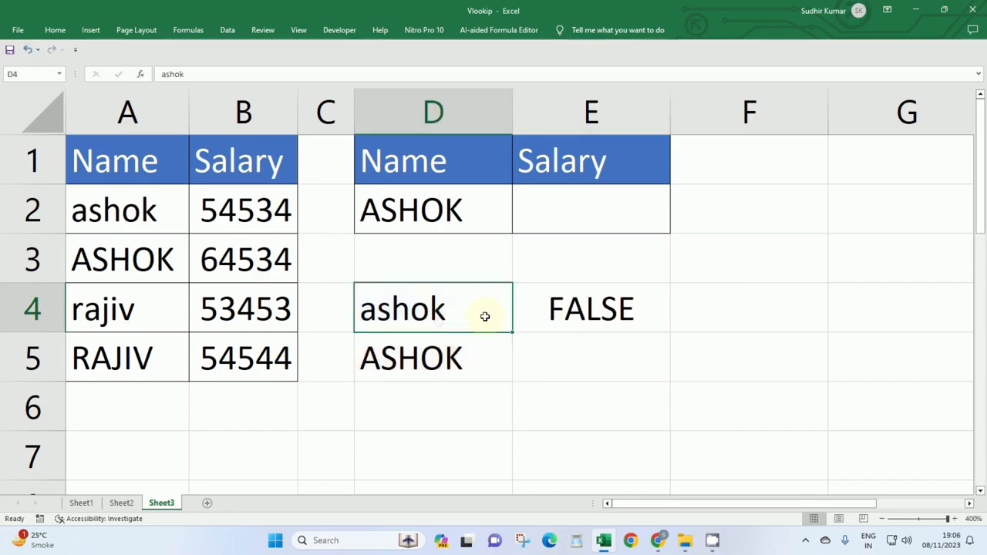
key("BackSpace")
key("BackSpace")
key("BackSpace")
key("BackSpace")
key("BackSpace")
type("ASHOK")
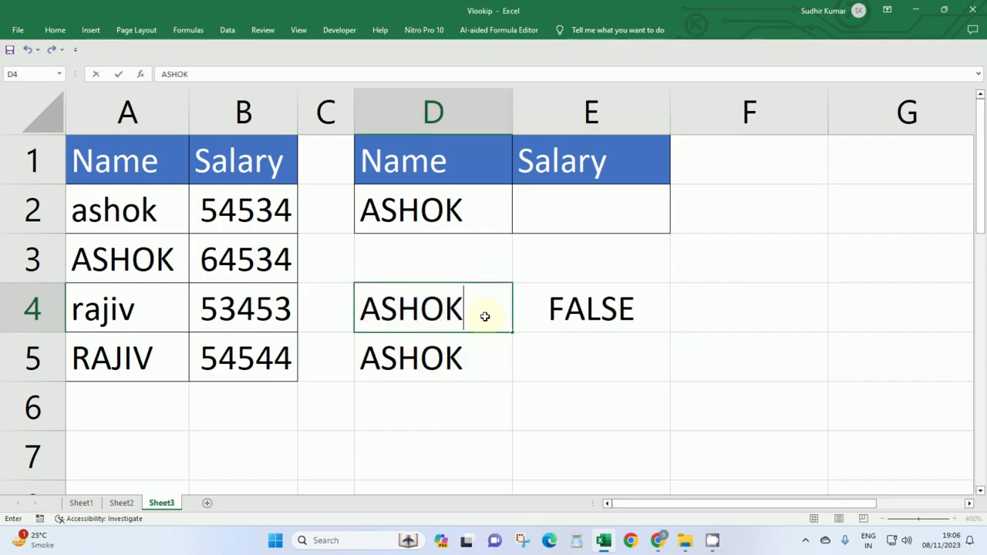
key("Return")
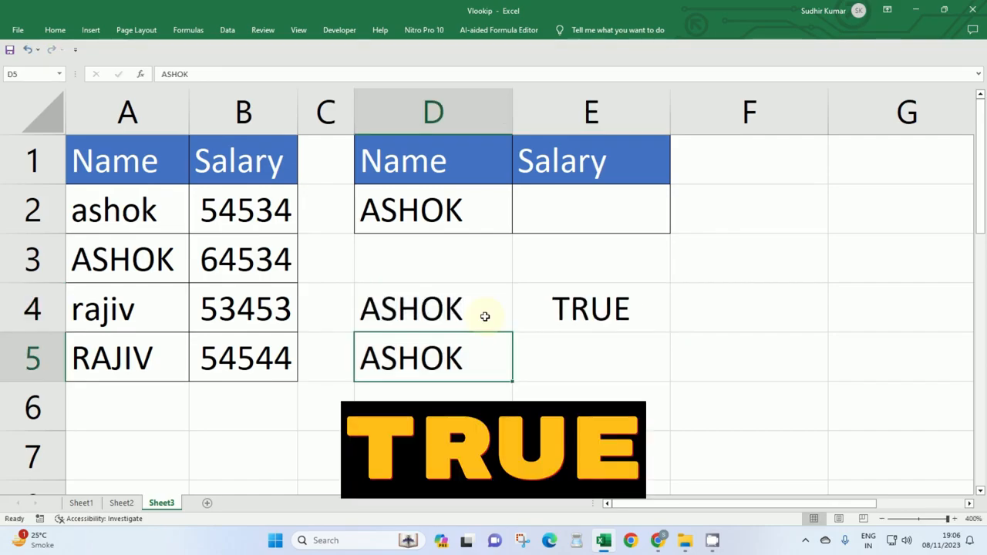
left_click_drag(484, 317, 489, 353)
left_click(628, 311)
Start a VLOOKUP formula in E2 with D2 as the lookup value.
left_click(586, 218)
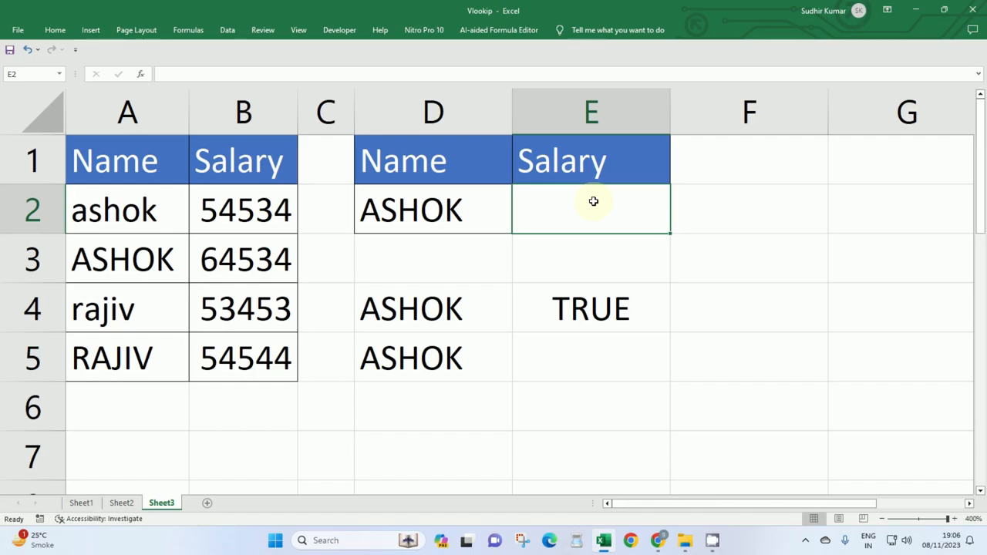
left_click(461, 205)
left_click(602, 220)
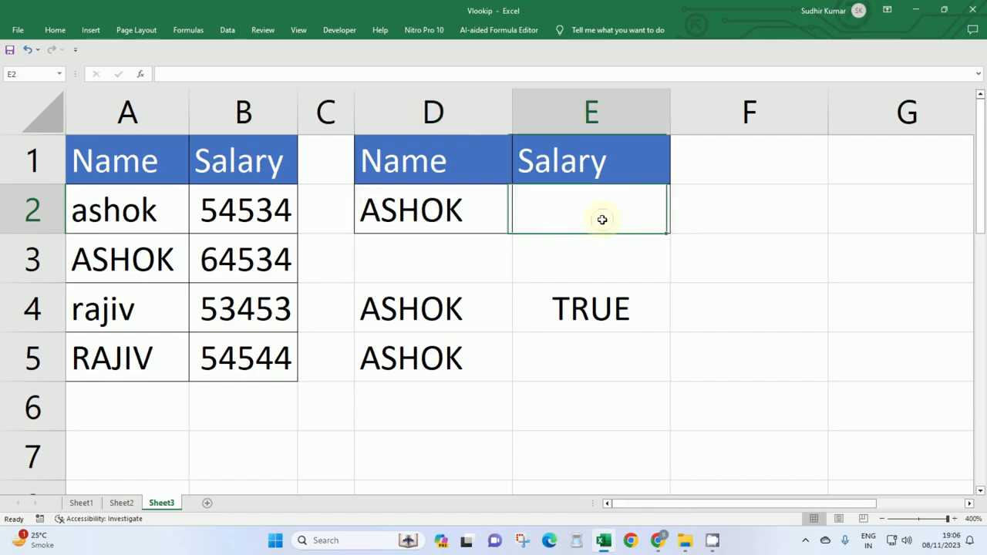
type("=VLOOKUP(")
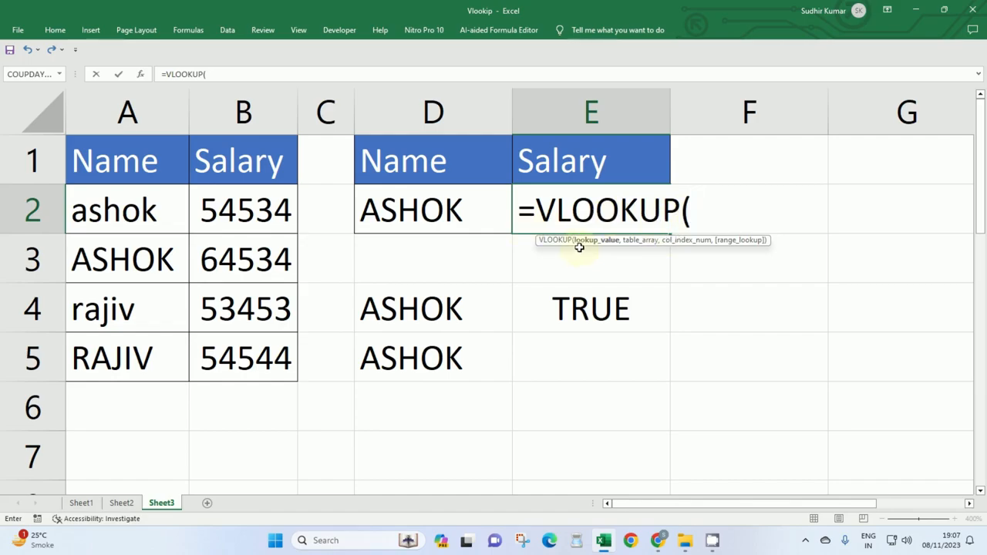
left_click(395, 216)
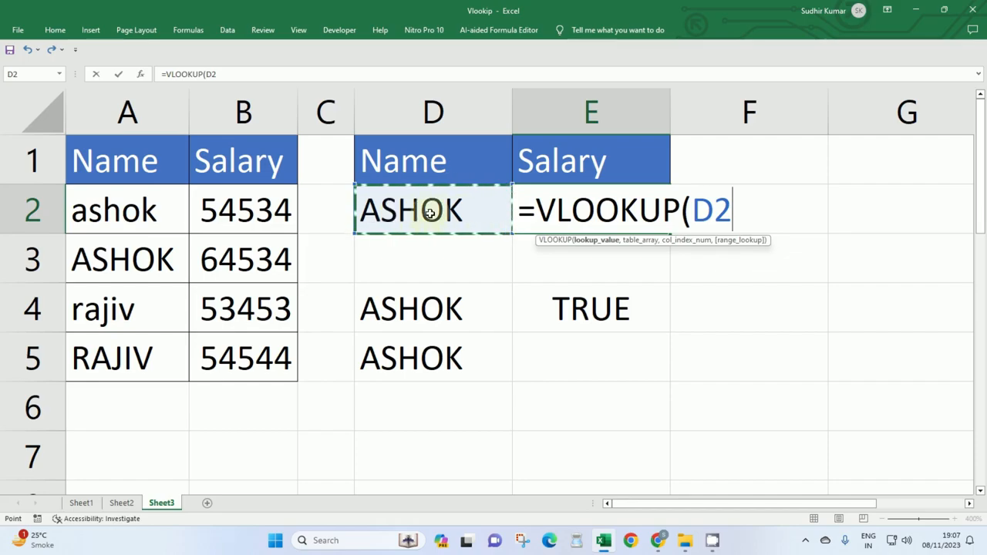
type(",")
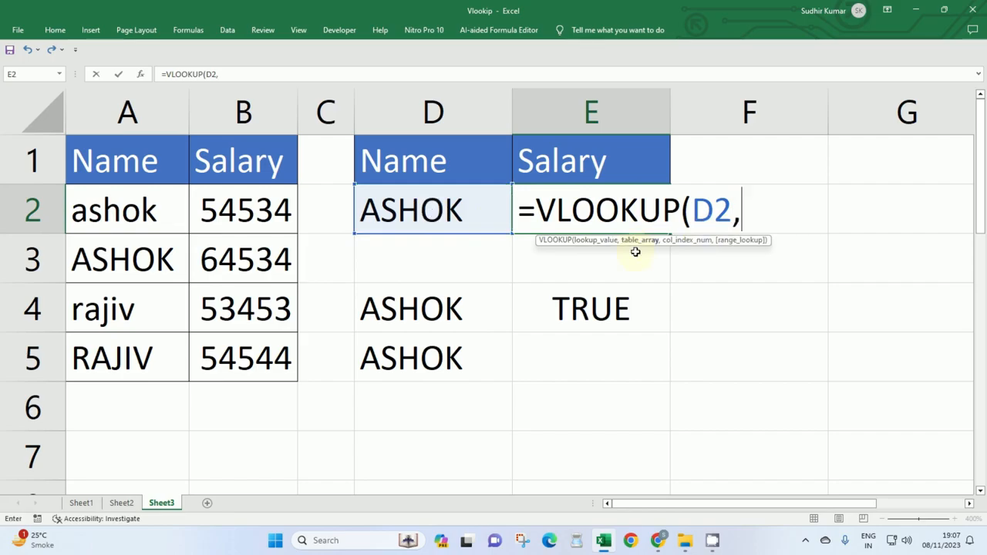
type("IF(")
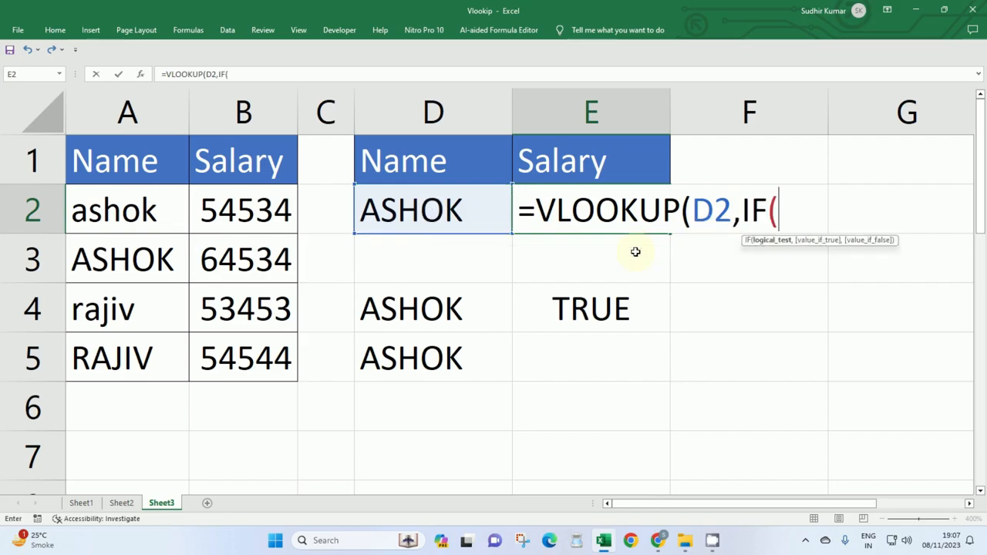
type("EX")
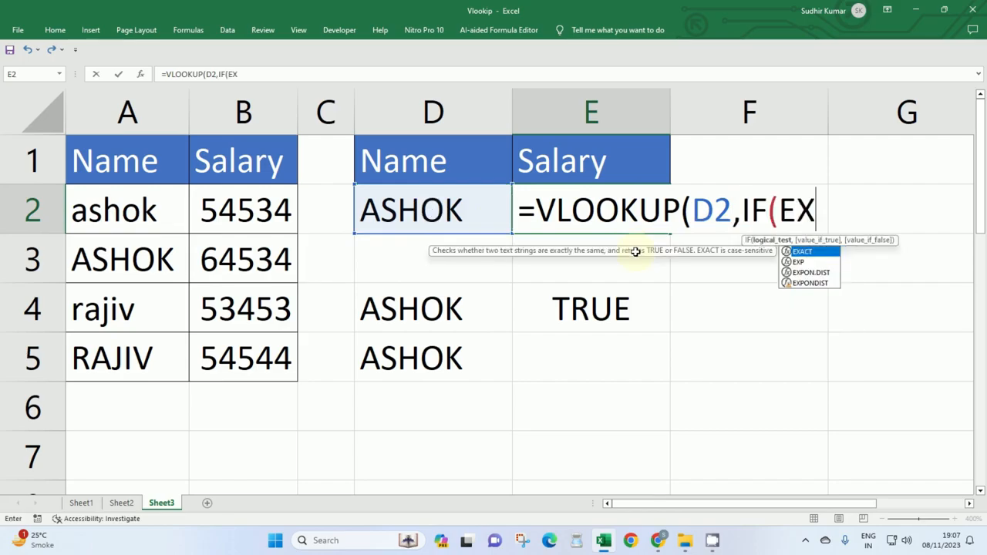
Build the table array as an IF whose logical test is EXACT(A2:A5,D2).
key("Tab")
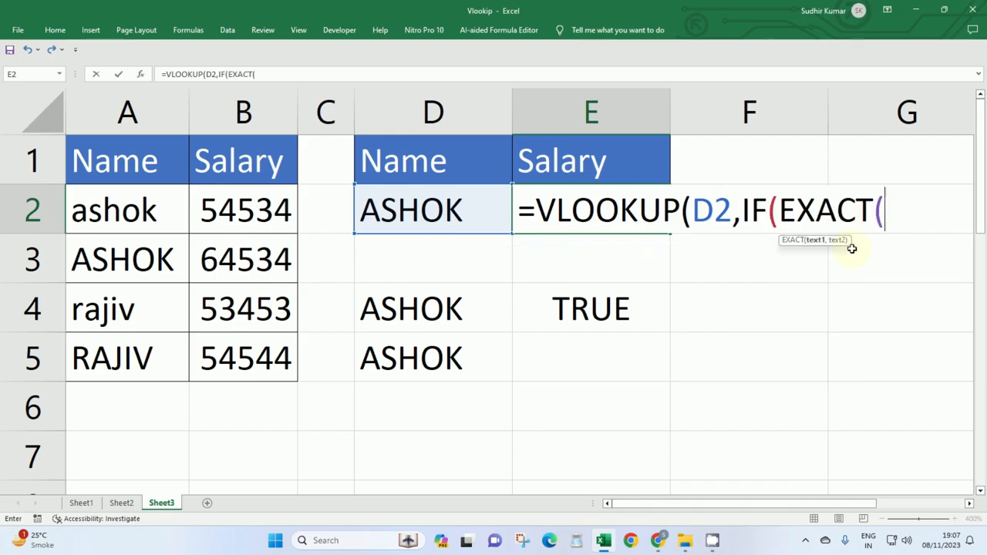
left_click_drag(171, 204, 139, 373)
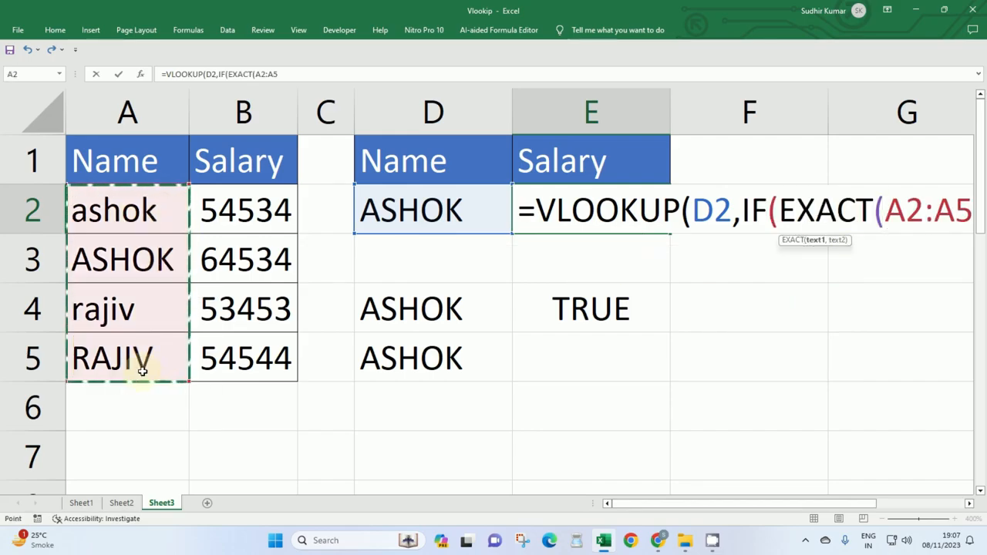
type(",")
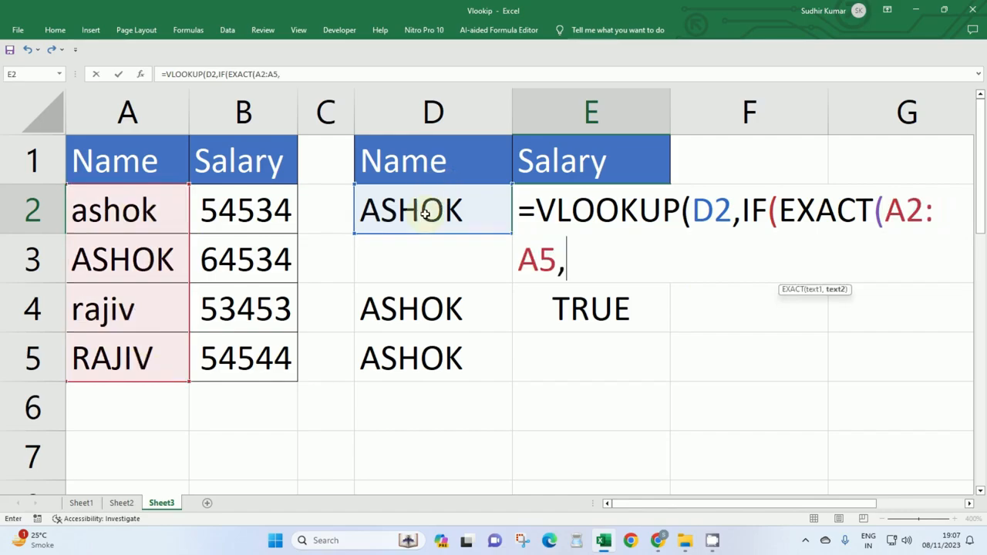
left_click(424, 214)
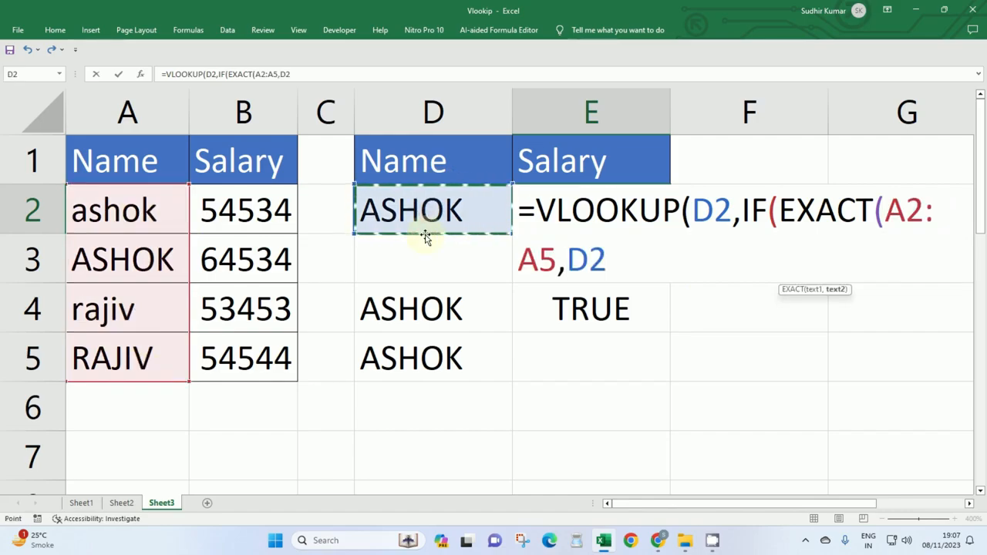
type("),")
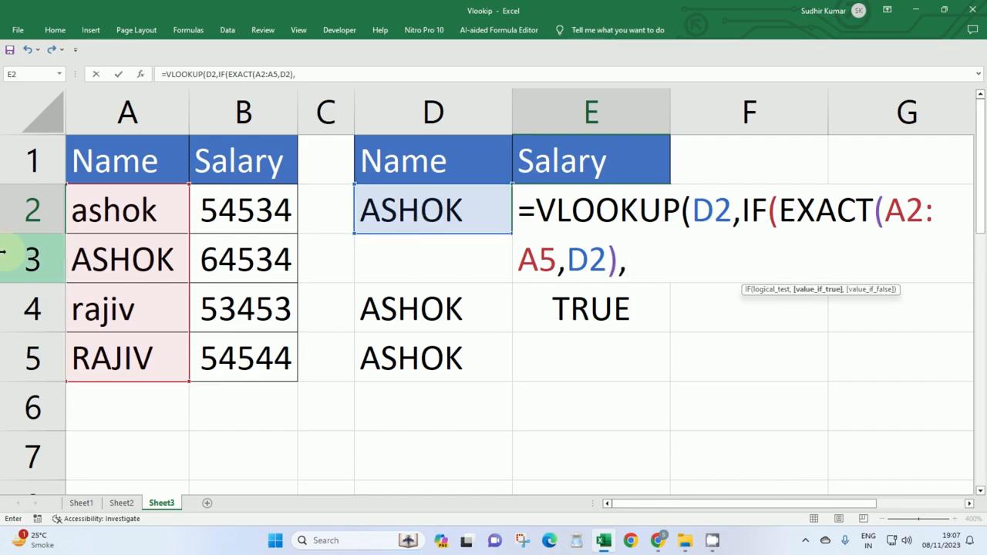
Complete the IF with A2:B5 as the value if true and an empty string "" as the value if false.
left_click_drag(95, 210, 235, 355)
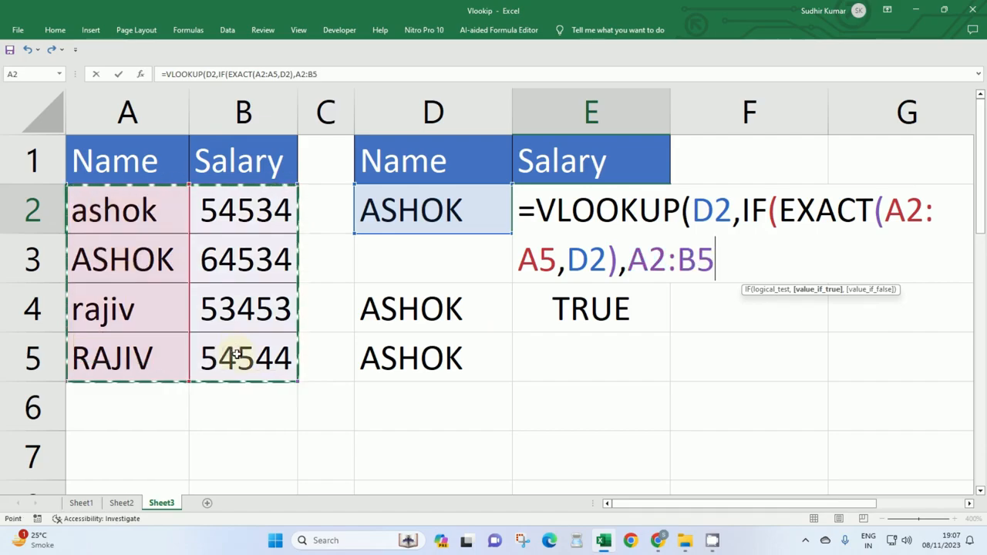
type(",")
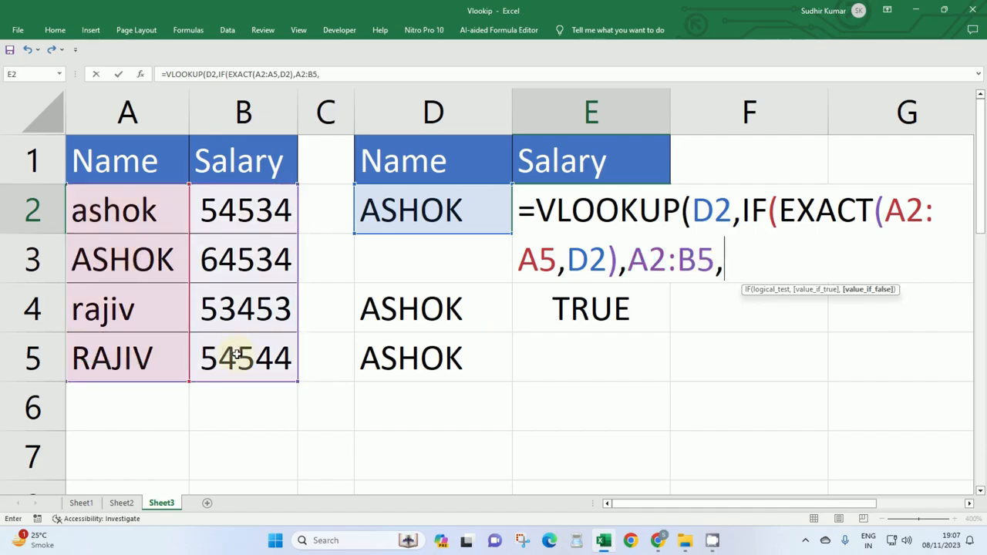
type("\"\"),")
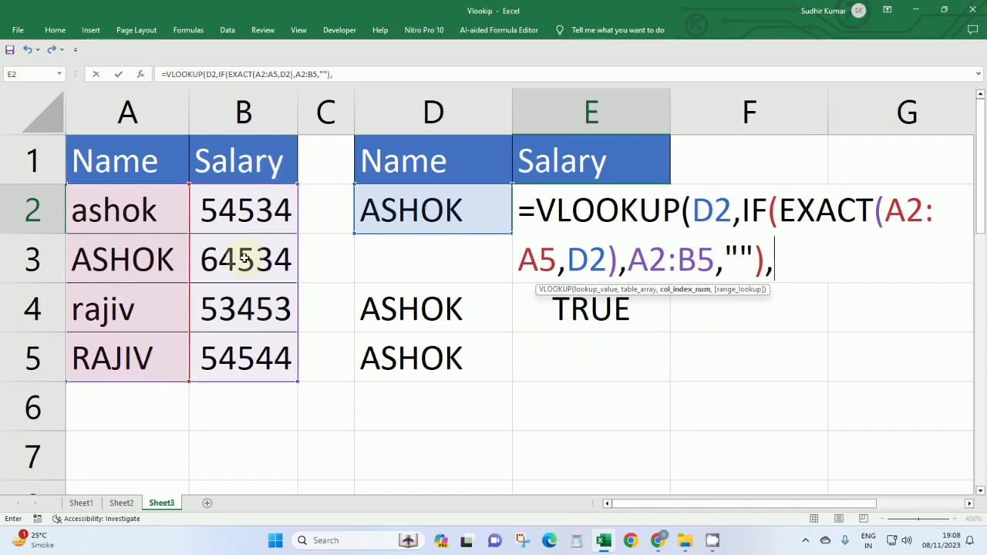
Finish the VLOOKUP with column index 2 and exact match 0, and enter it as an array formula.
type("2,")
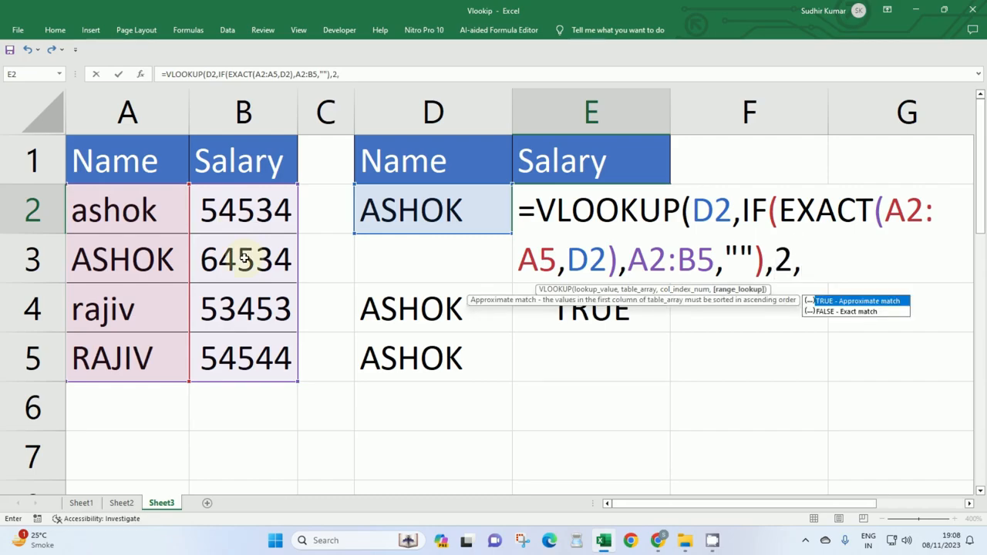
type("0")
key("BackSpace")
type("0)")
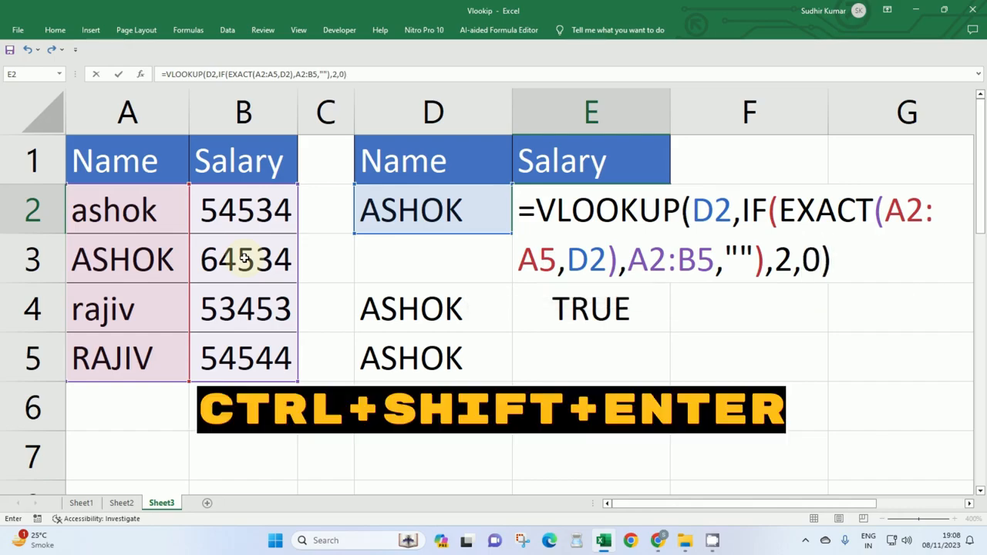
key("ctrl+shift+Return")
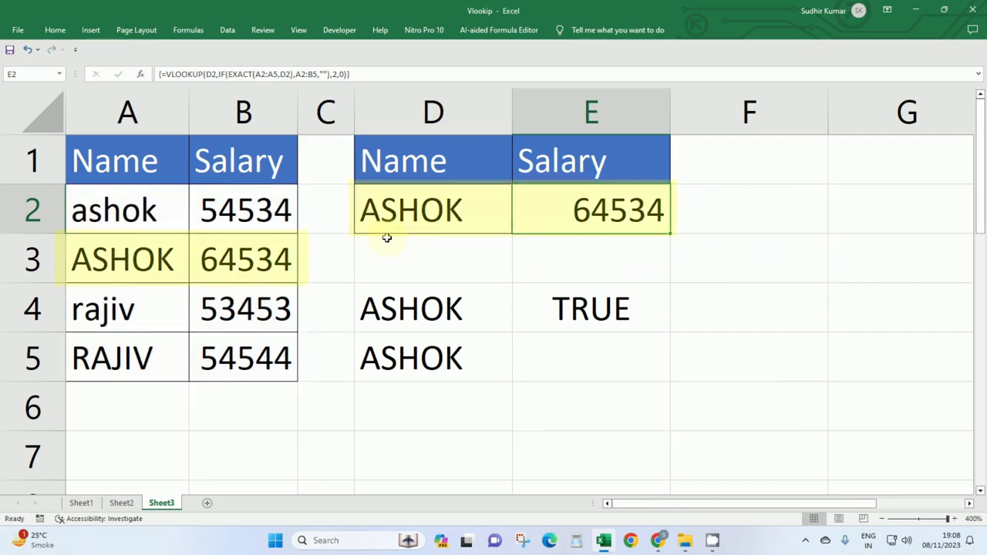
Test the lookup by replacing the name in D2 with the lowercase name from A2.
left_click_drag(118, 263, 244, 265)
left_click(454, 208)
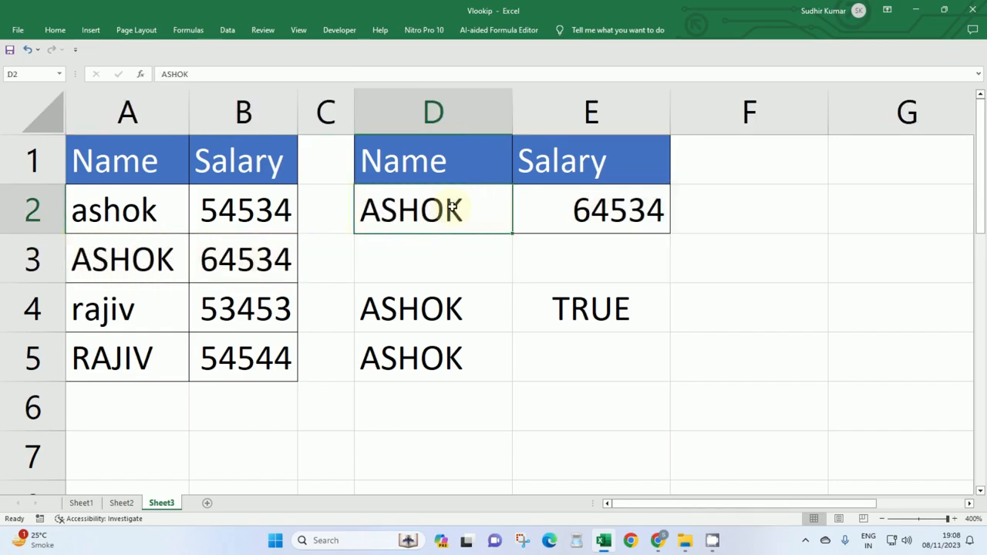
type("ashok")
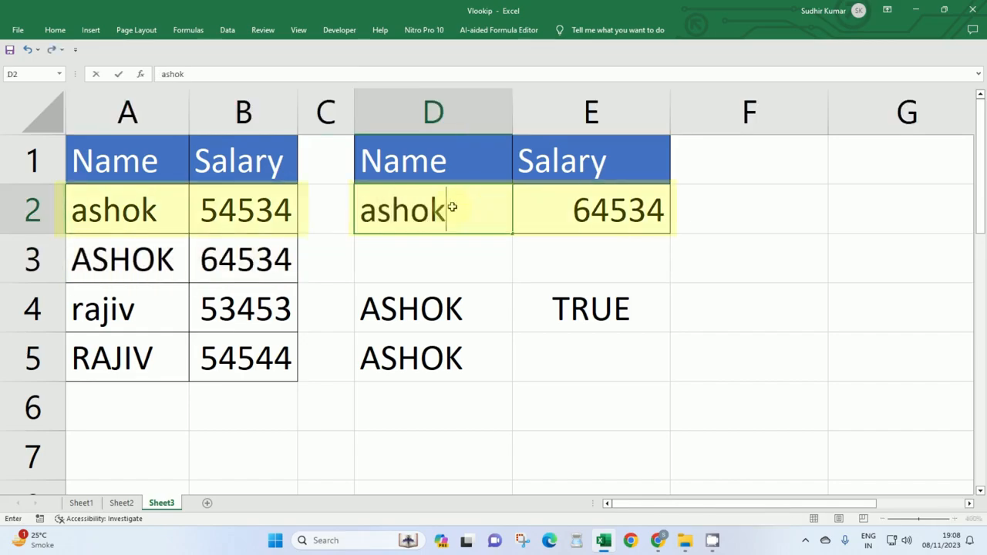
key("Return")
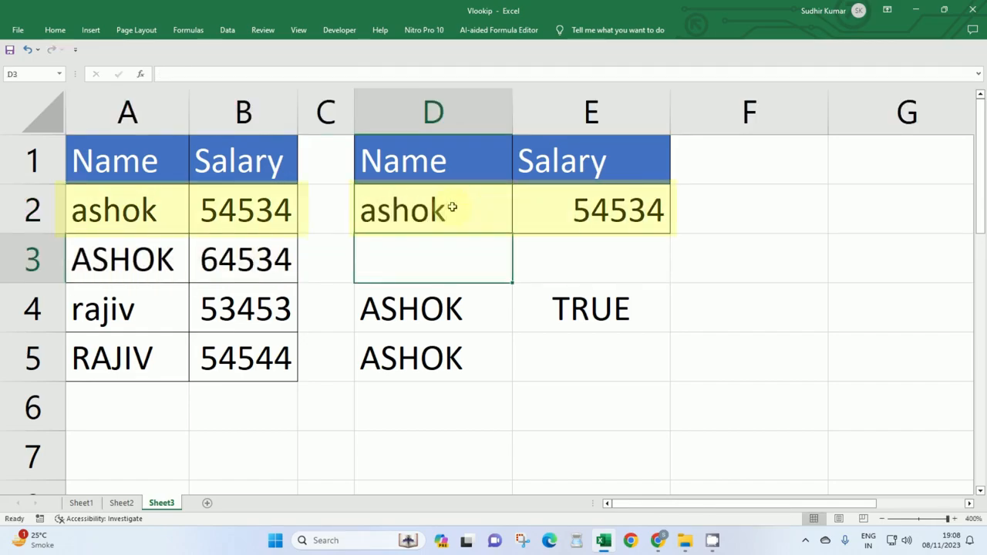
Test the lookup with the lowercase name from A4 in D2.
left_click(452, 207)
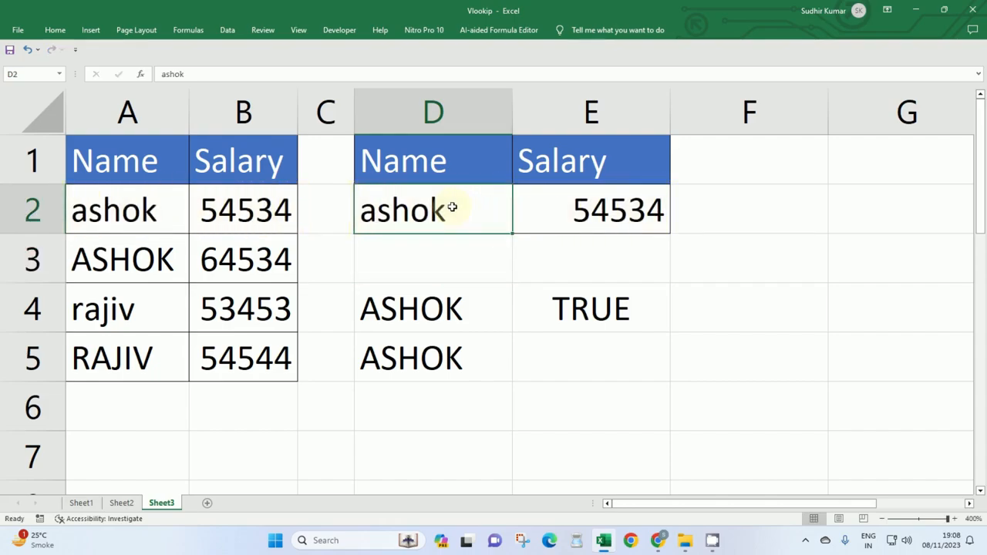
type("rajiv")
key("Return")
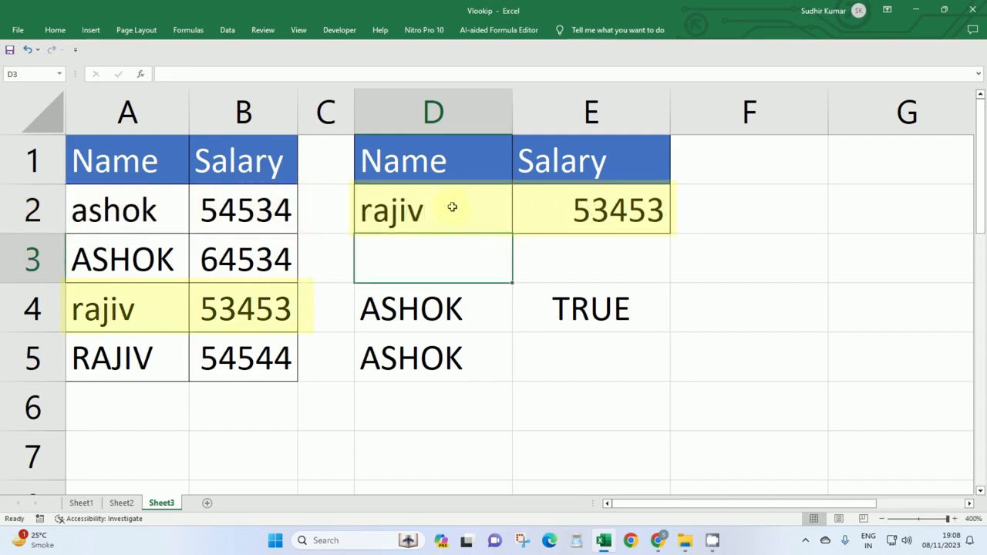
Change the lookup name in D2 to the all-uppercase name from A5.
left_click(452, 207)
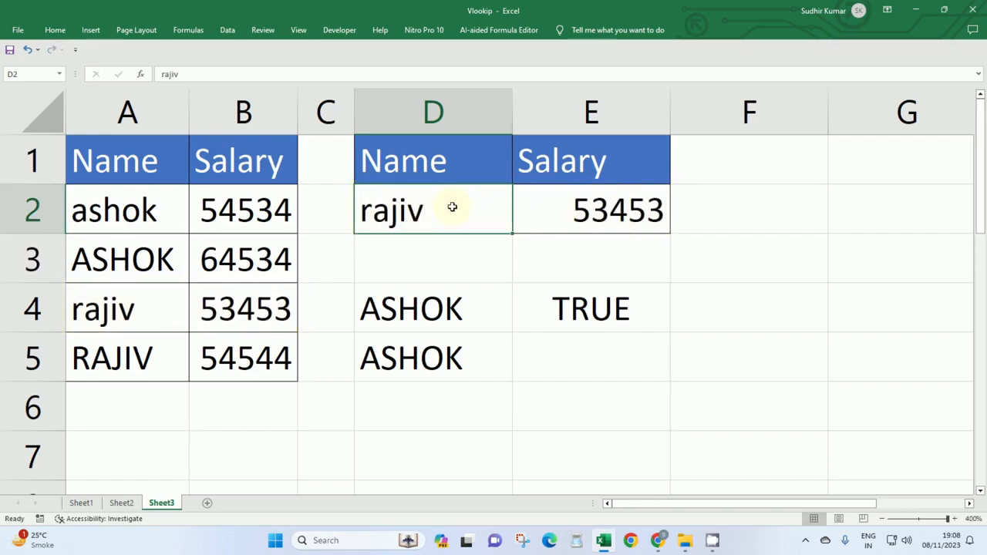
type("RAJIV")
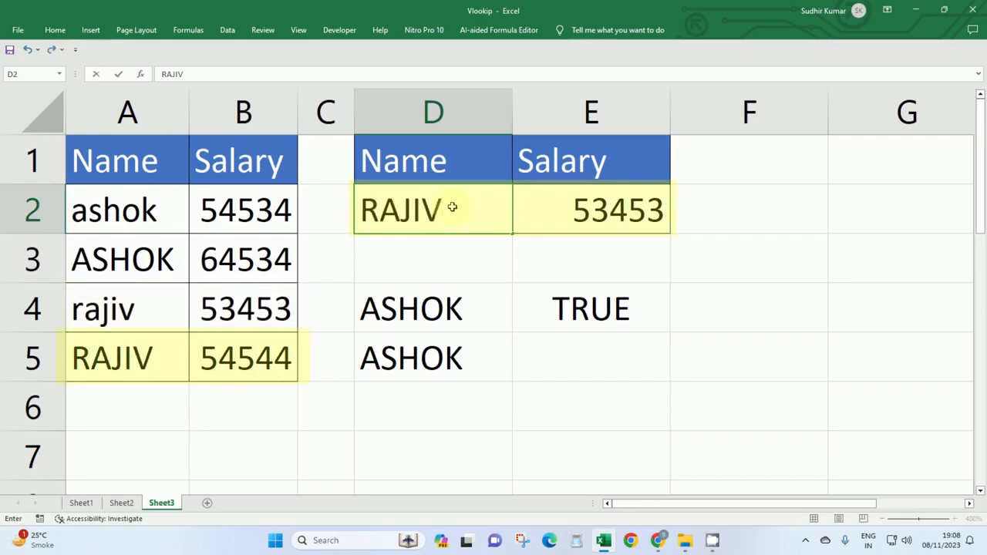
key("Return")
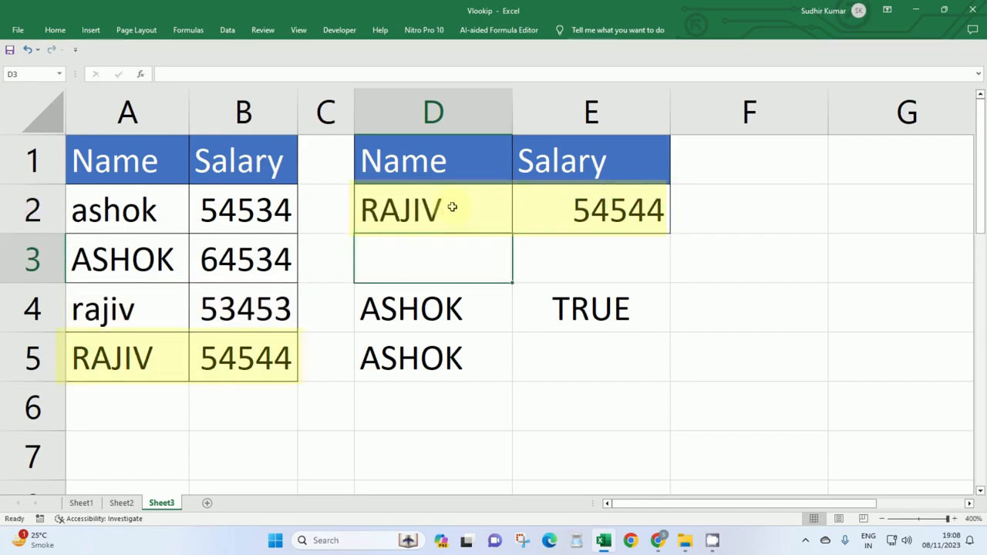
left_click(496, 222)
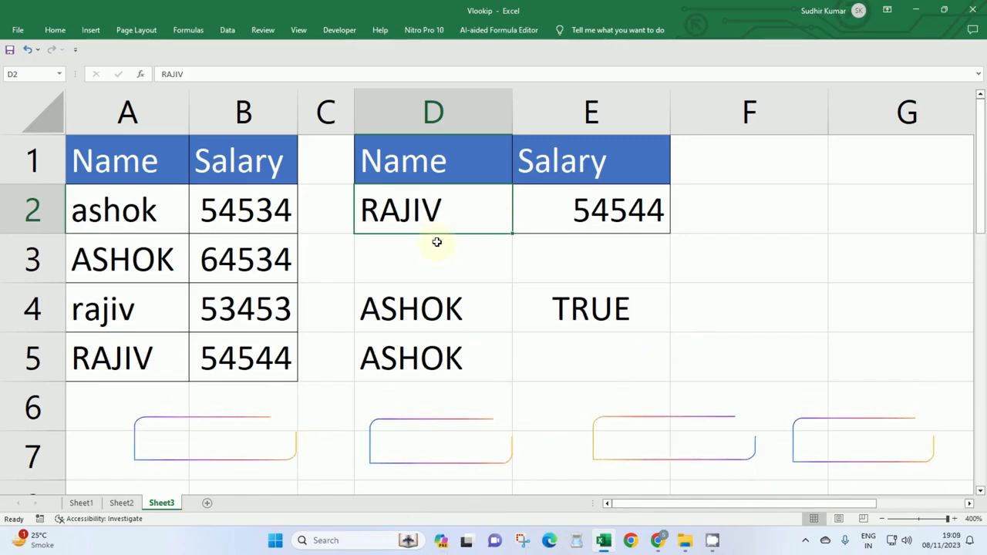
left_click(354, 251)
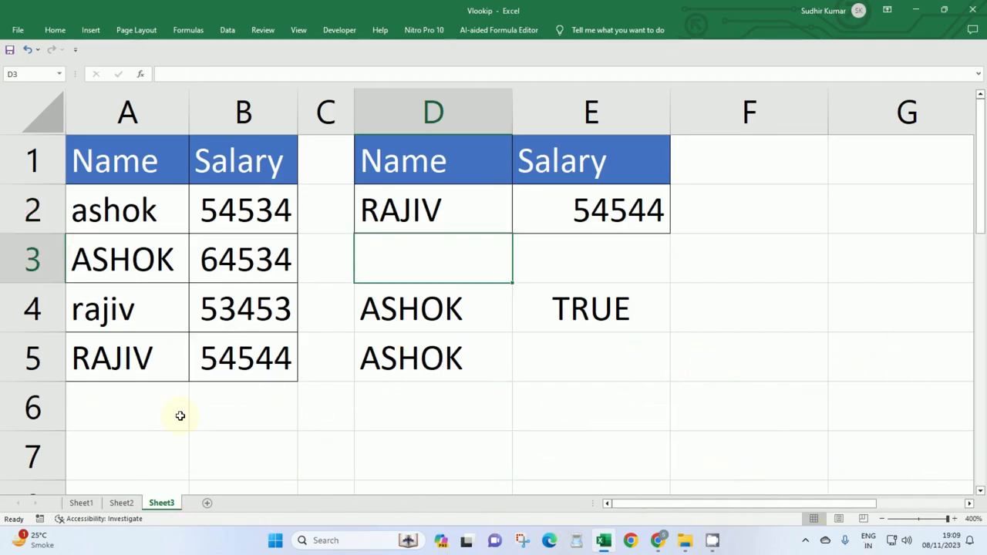